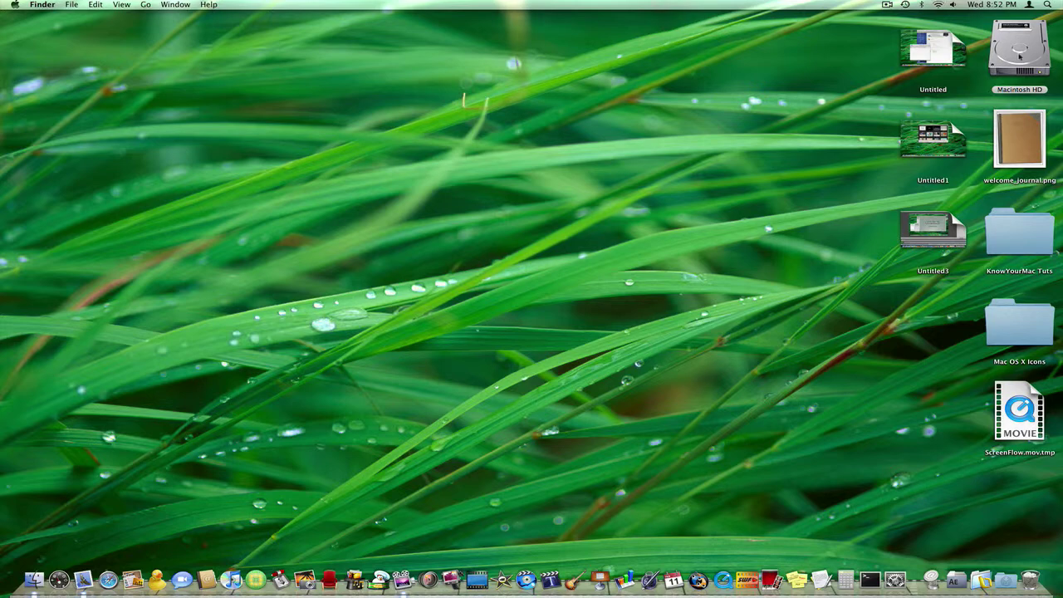
- Open a new Finder window on Applications and bring up GarageBand's context menu
click(1021, 57)
key(super+n)
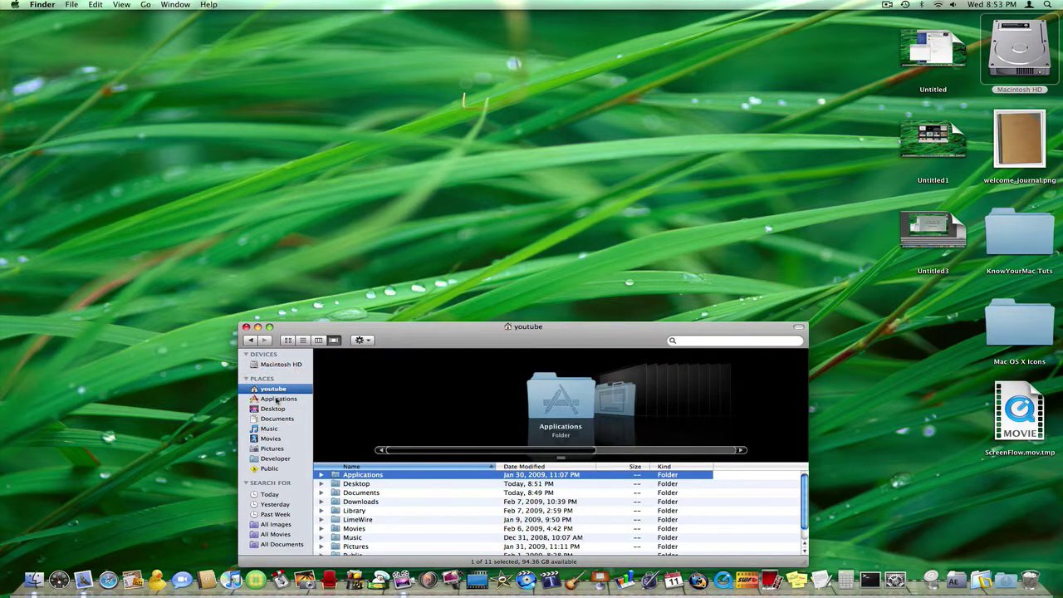
click(469, 332)
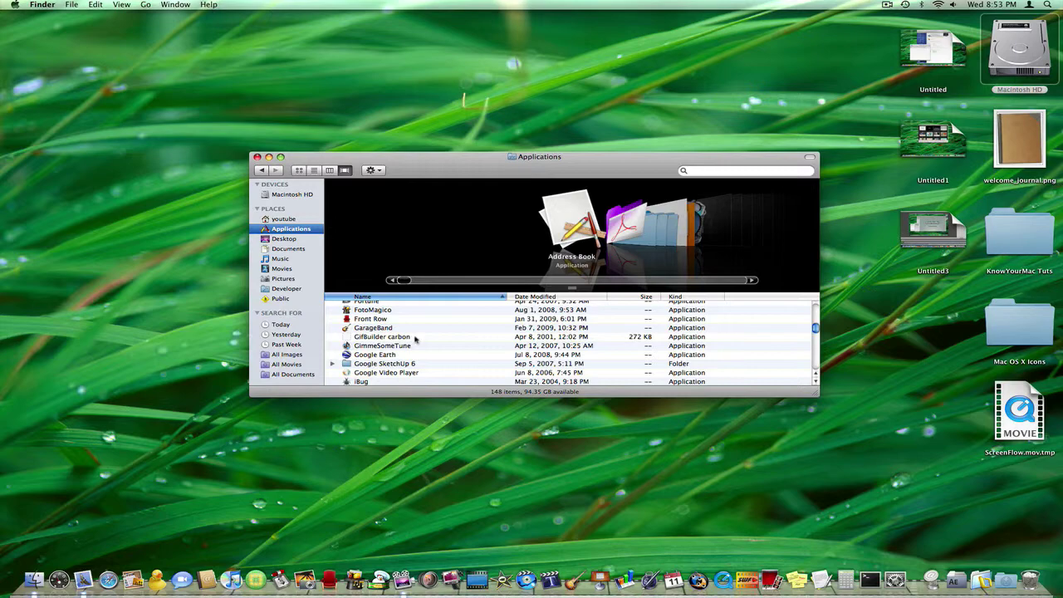
right_click(416, 329)
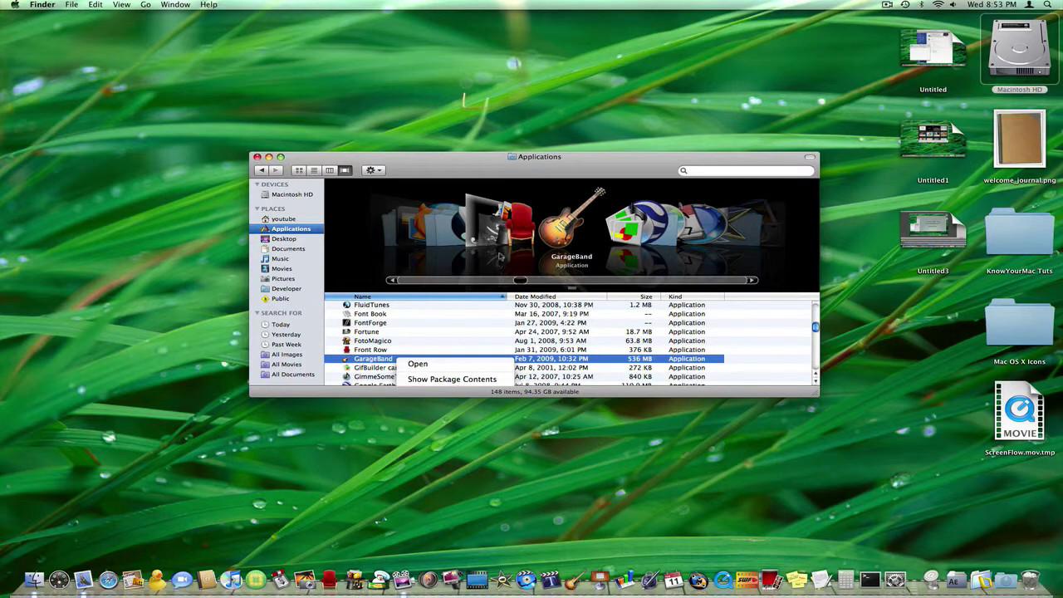
- Show GarageBand's package contents and open its Contents > Resources folder
click(452, 379)
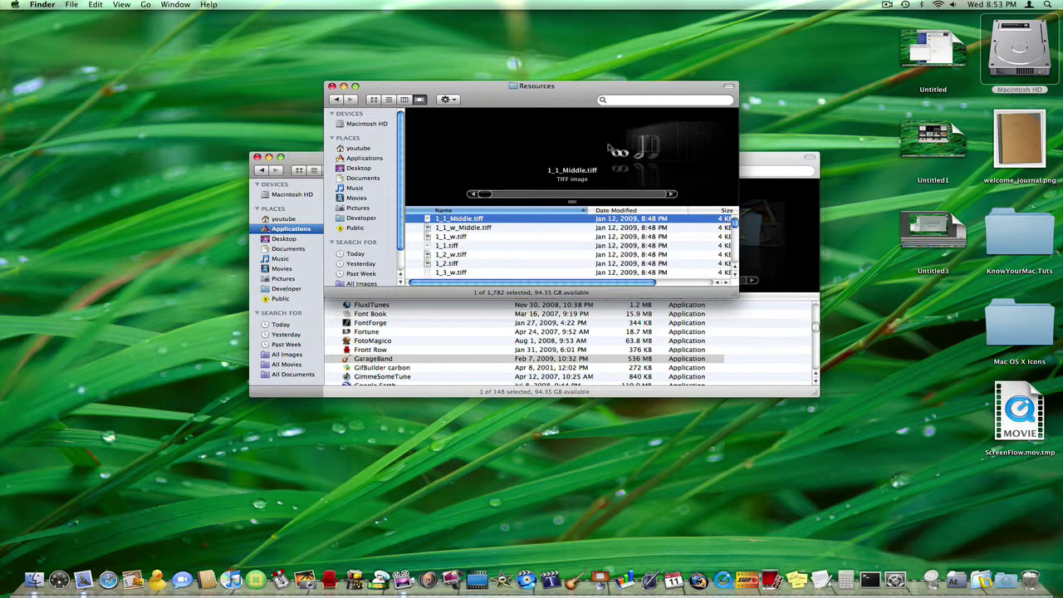
scroll(616, 152, down, 10)
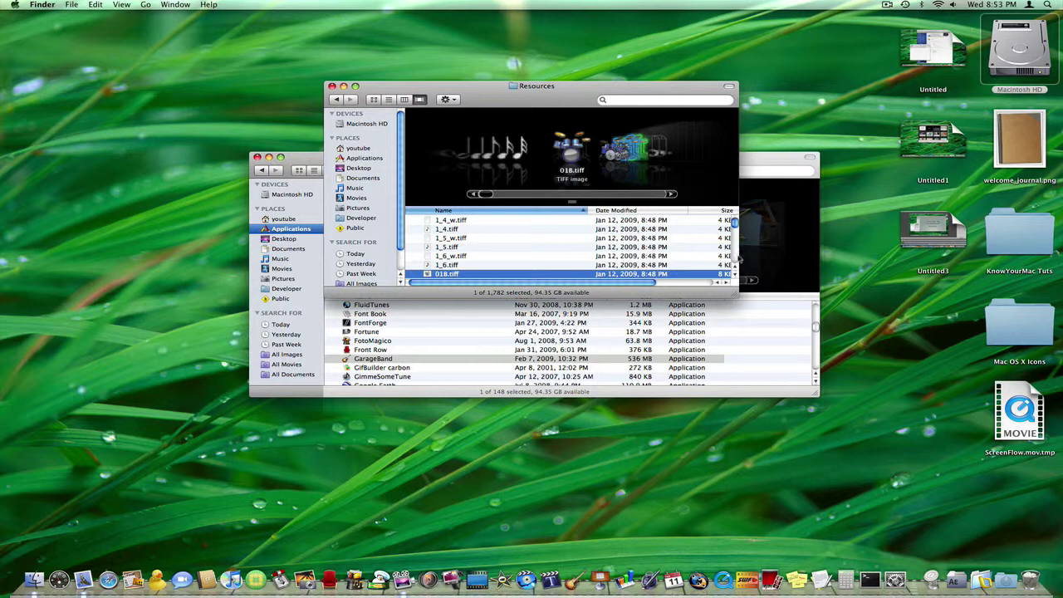
scroll(738, 258, down, 10)
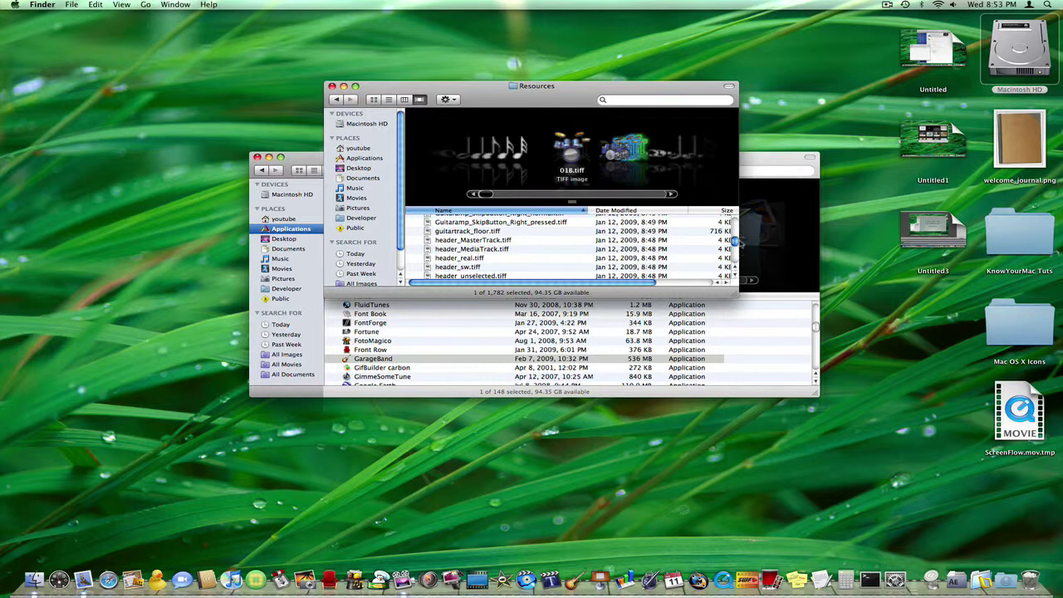
click(733, 271)
- Type 'garageband' to jump to the GarageBand App.icns file
text(garageband)
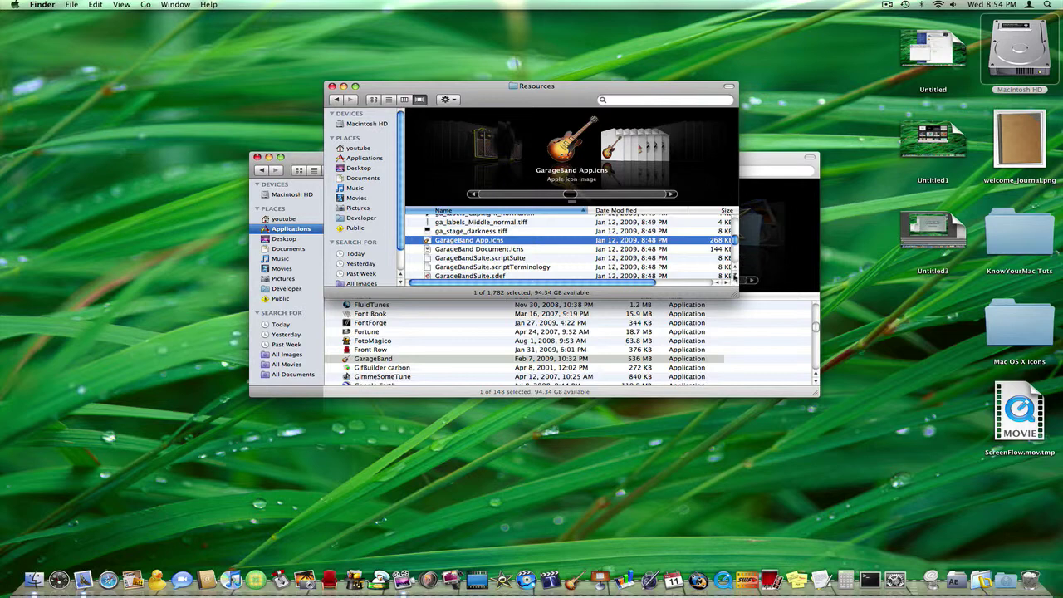
click(734, 277)
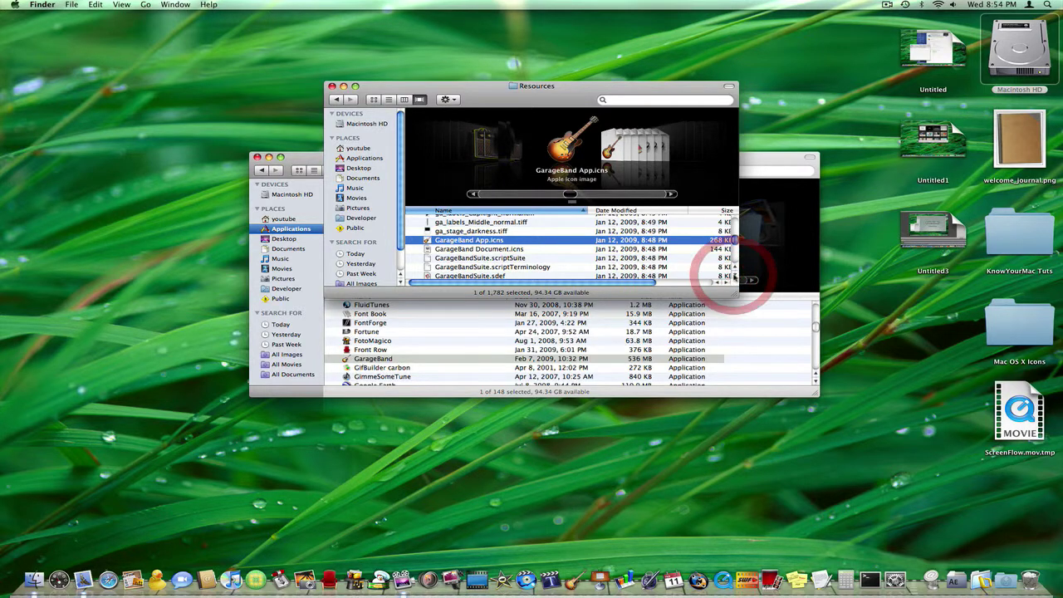
click(734, 277)
click(524, 243)
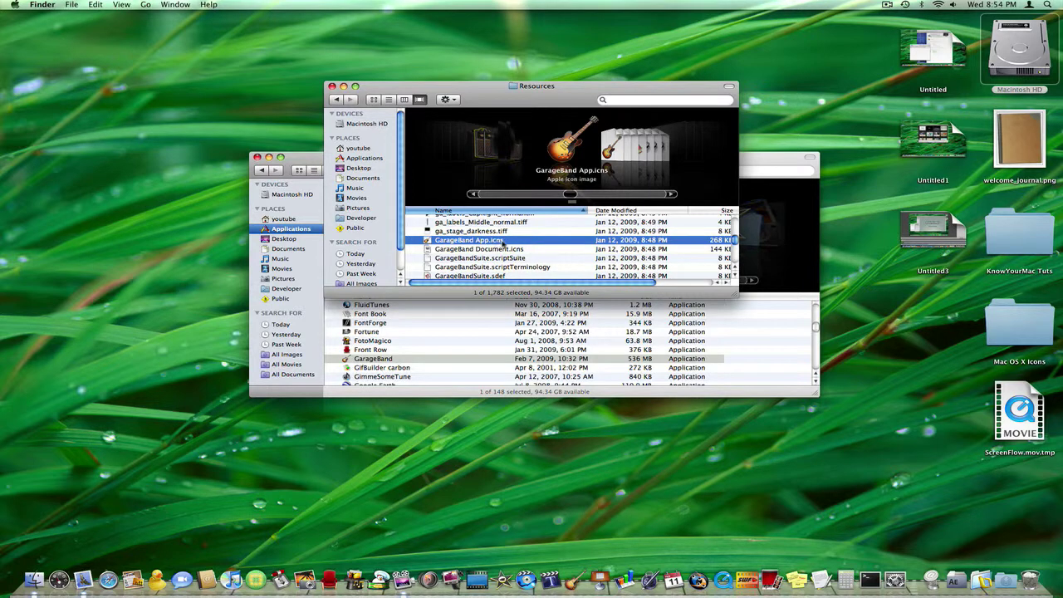
- Open GarageBand App.icns in Preview and bring its window forward
click(502, 242)
click(328, 146)
click(326, 213)
click(335, 267)
click(328, 263)
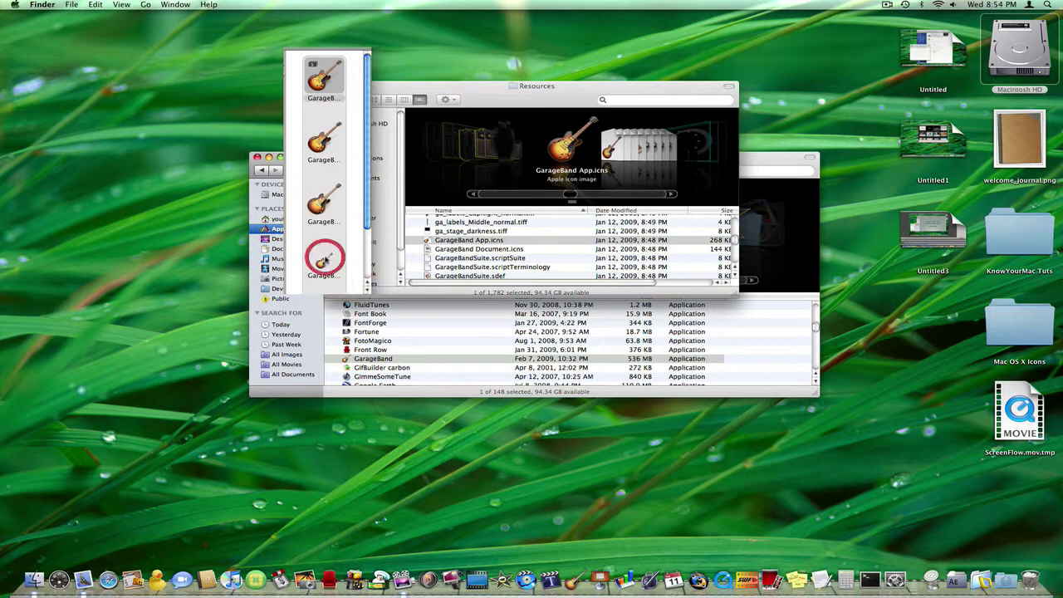
click(326, 259)
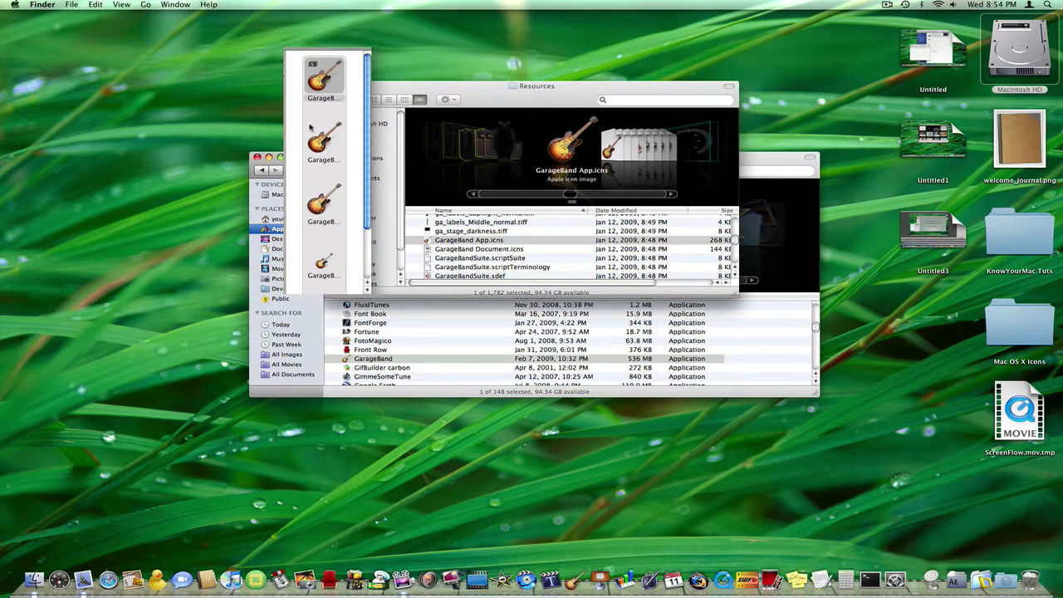
- Select the top thumbnail to show the largest guitar icon full size
click(318, 79)
key(super+shift+4)
click(336, 79)
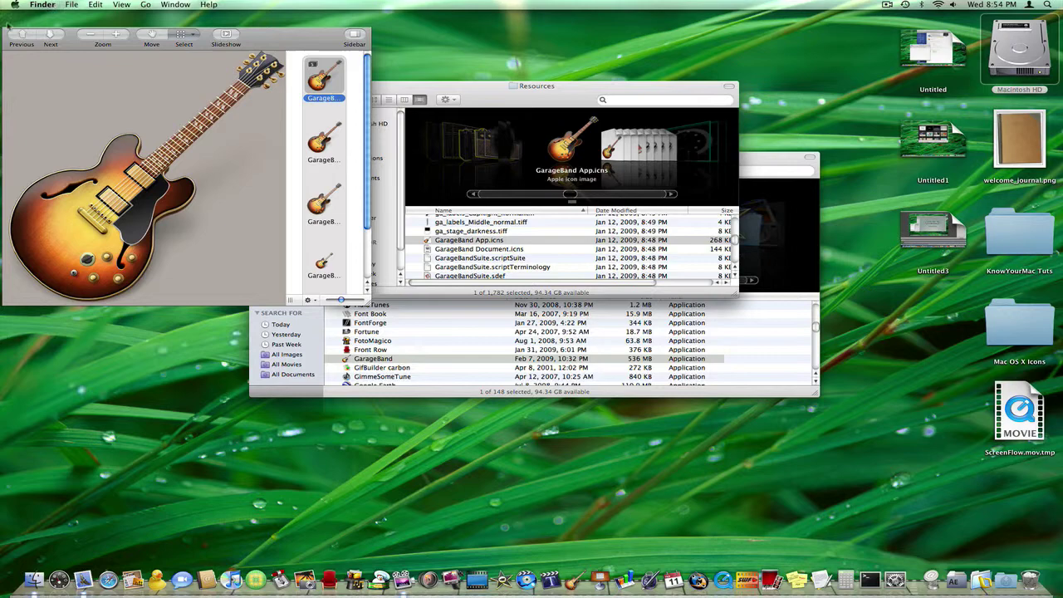
- Drop the large guitar image onto the desktop as a TIFF and quit Preview
click(247, 490)
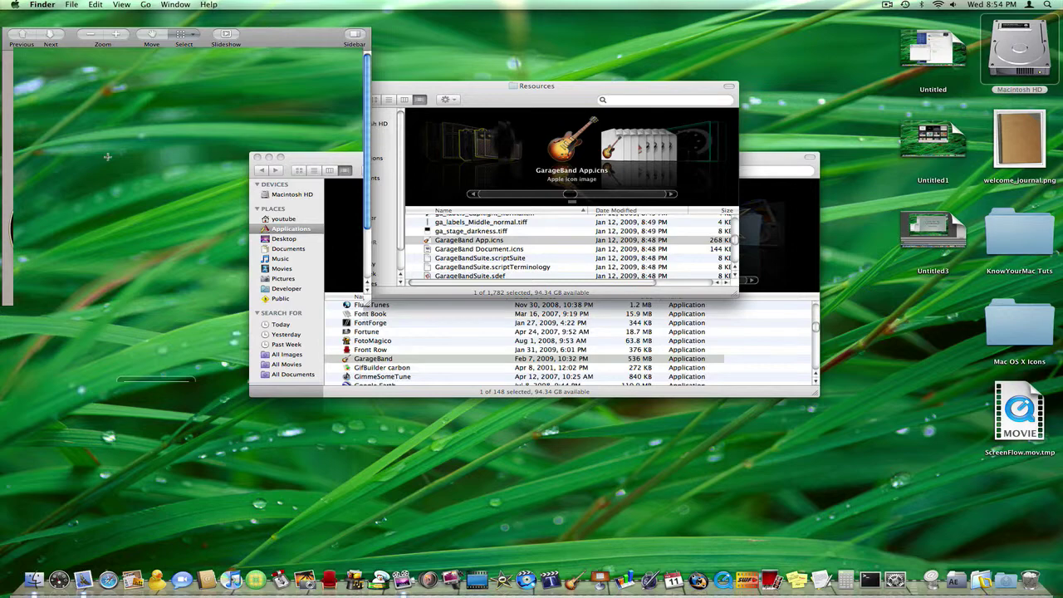
key(super+q)
click(332, 88)
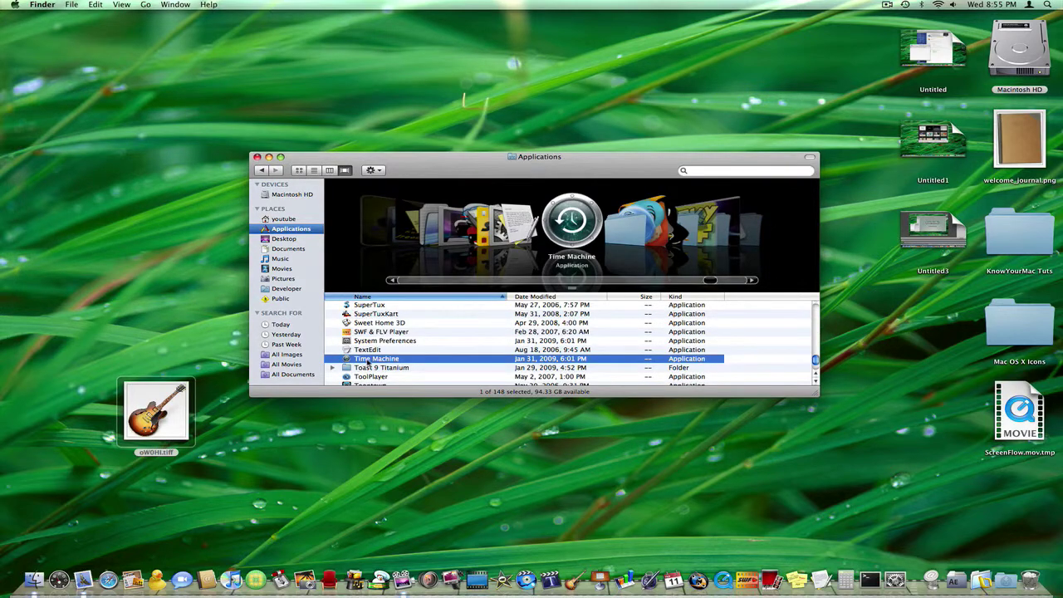
- Select Time Machine in Applications and open its package contents toward backup.icns
click(369, 363)
click(513, 383)
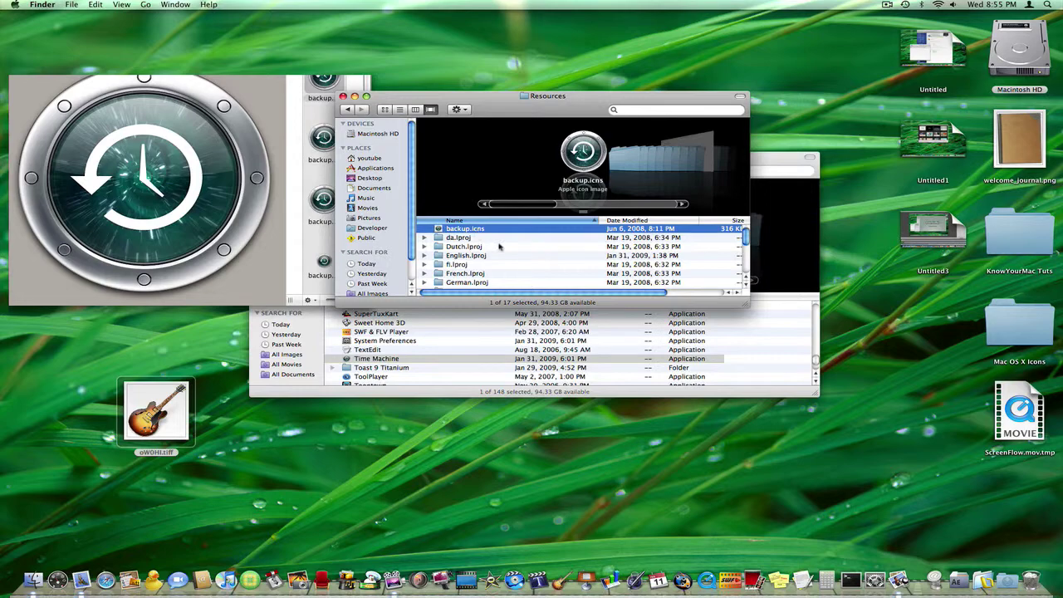
- Back out of English.lproj to the Resources folder and close that Finder window
key(e)
key(super+Down)
click(471, 265)
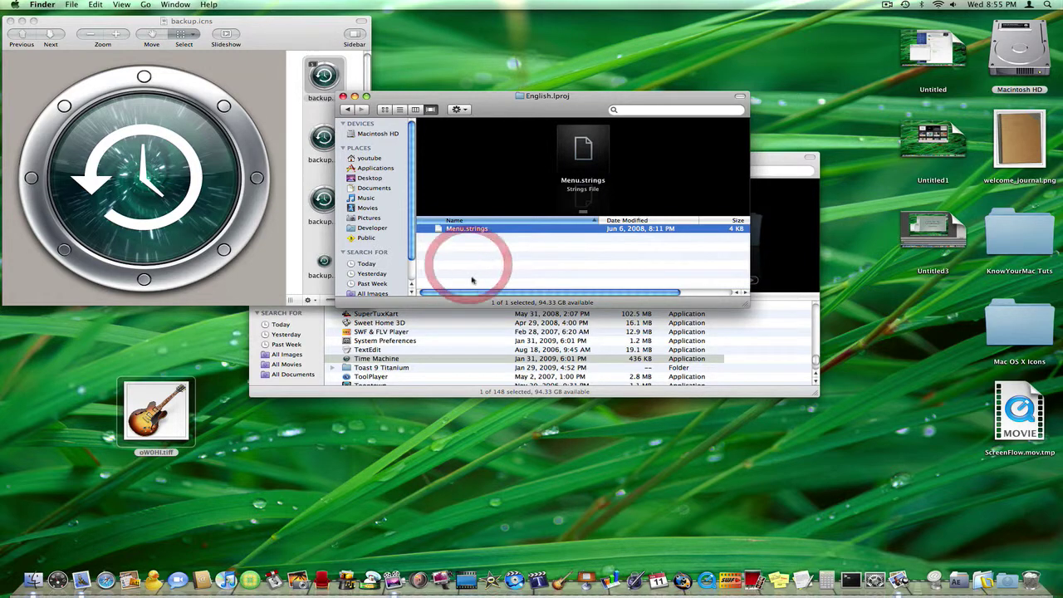
click(469, 264)
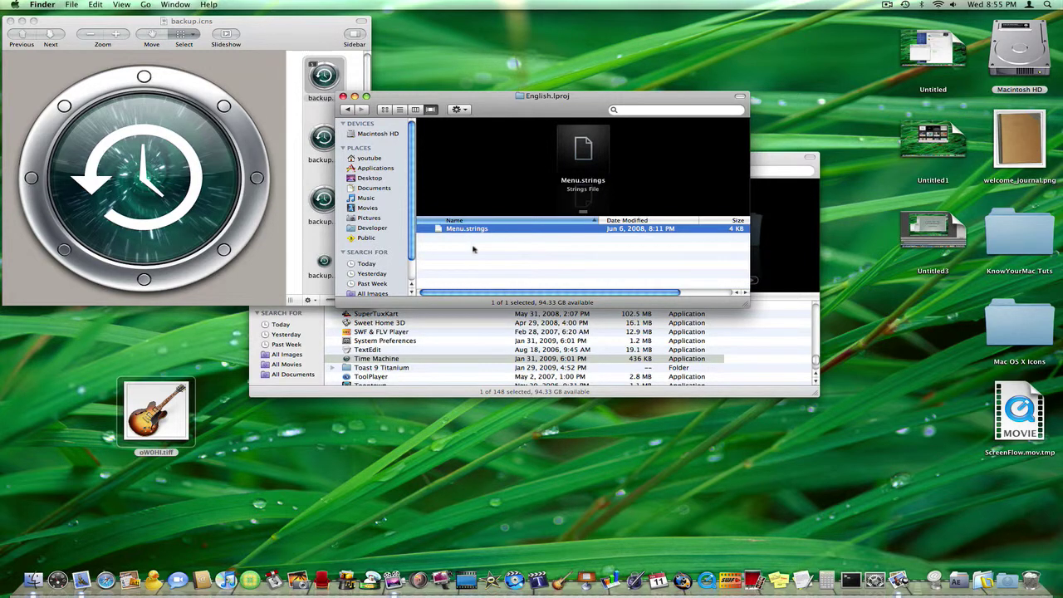
click(473, 246)
click(474, 267)
click(472, 260)
click(349, 109)
click(500, 231)
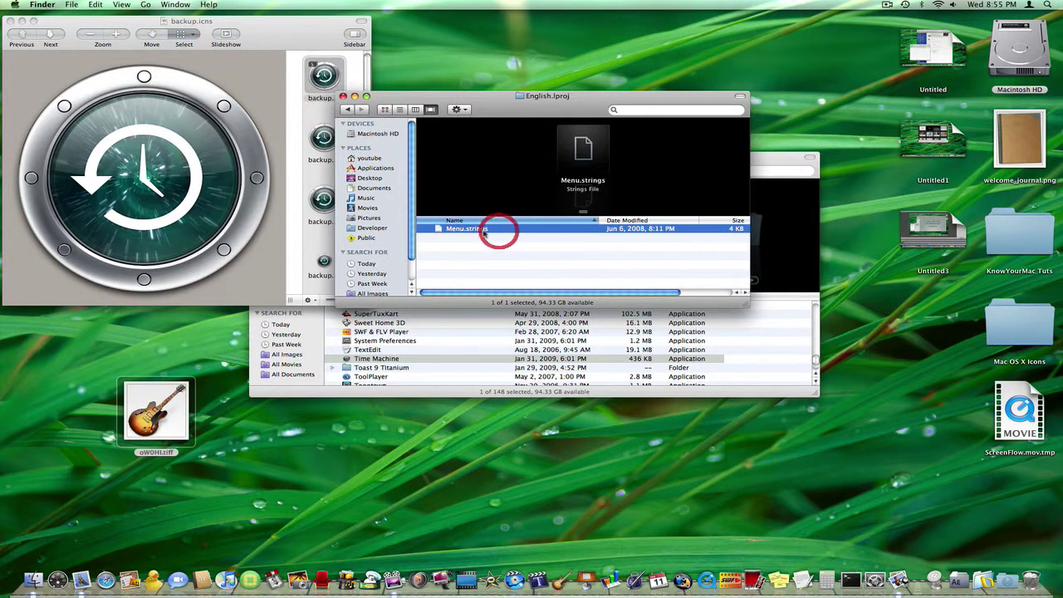
click(348, 97)
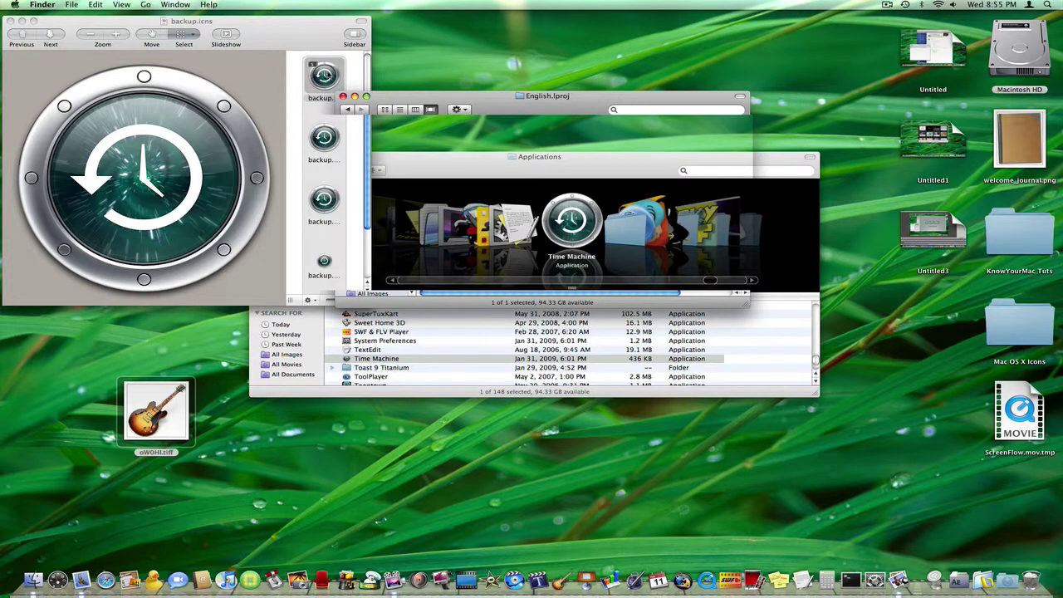
- Pick the largest backup.icns image, drop it on the desktop as a TIFF, and quit Preview
click(324, 73)
key(super+q)
click(234, 496)
key(super+q)
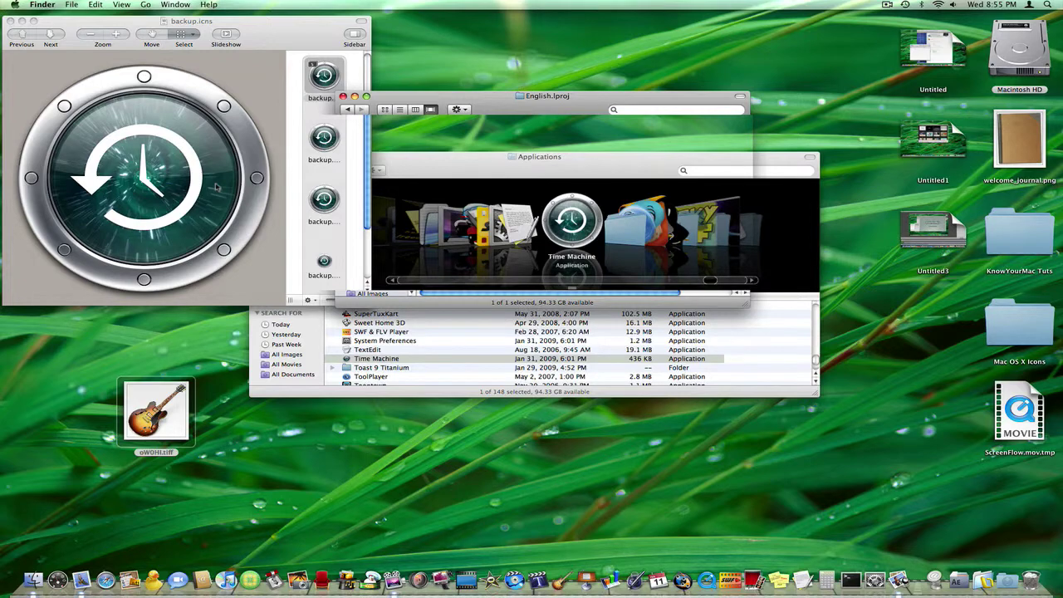